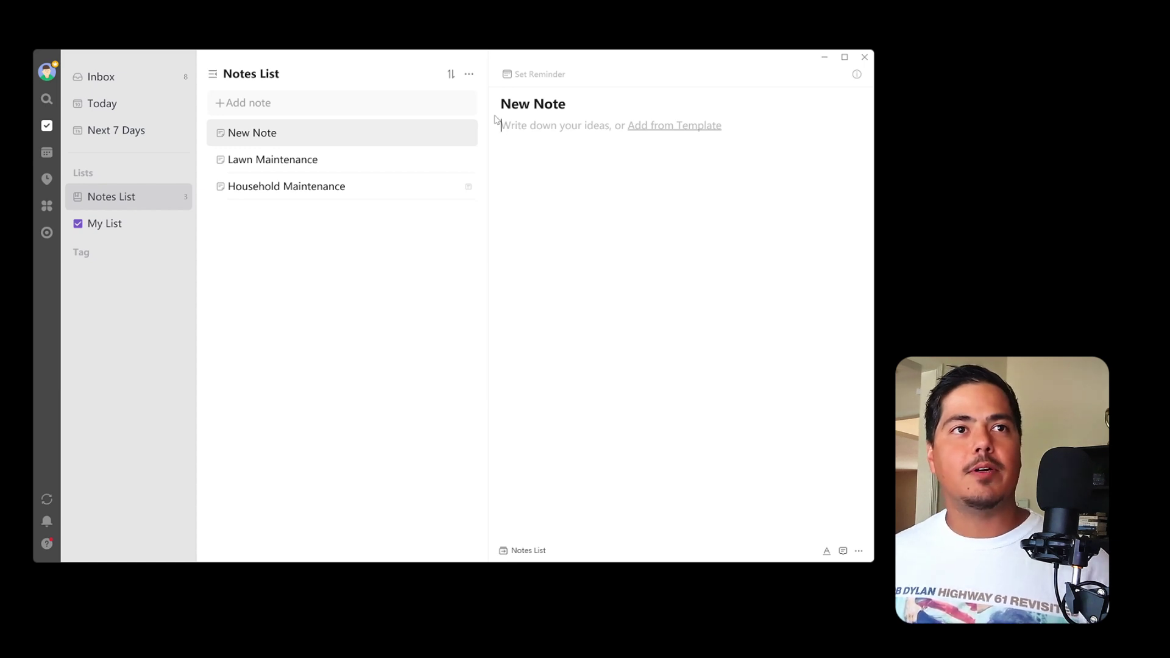
{"action": "right_click", "coordinate": [522, 129]}
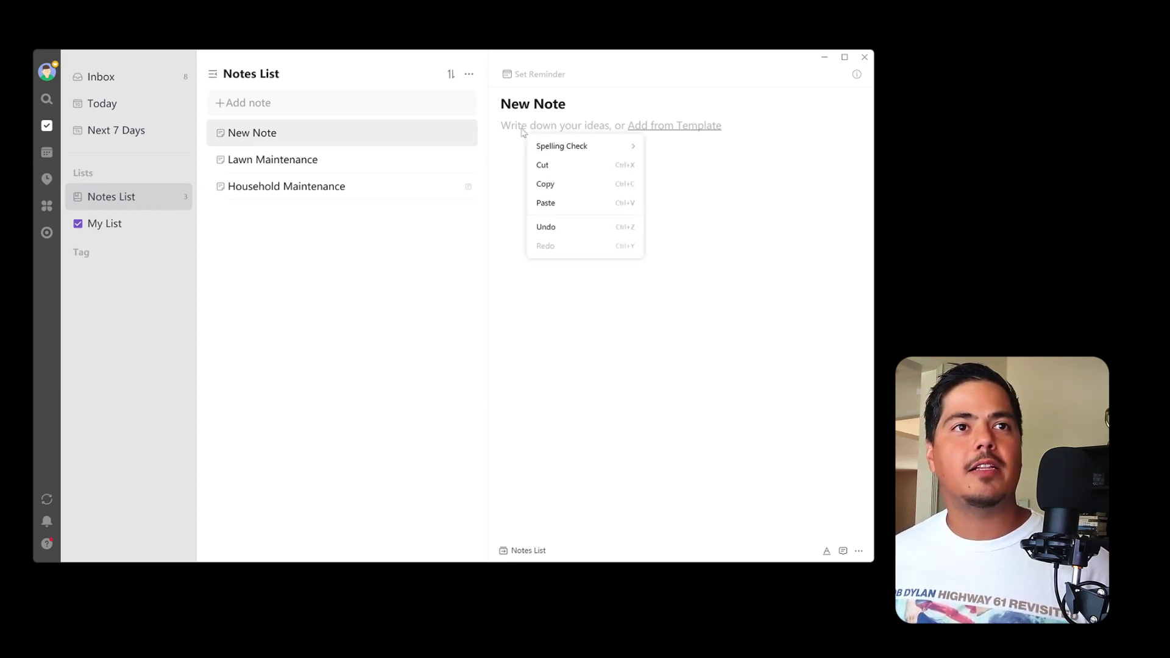
{"action": "left_click", "coordinate": [519, 129]}
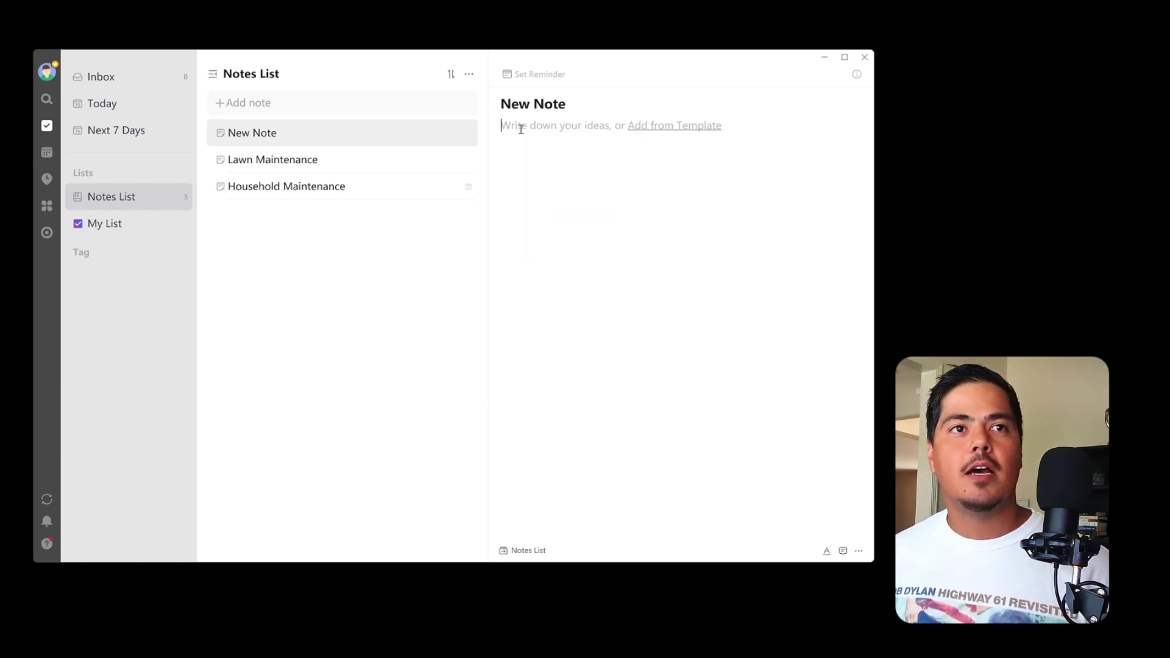
{"action": "left_click", "coordinate": [859, 552]}
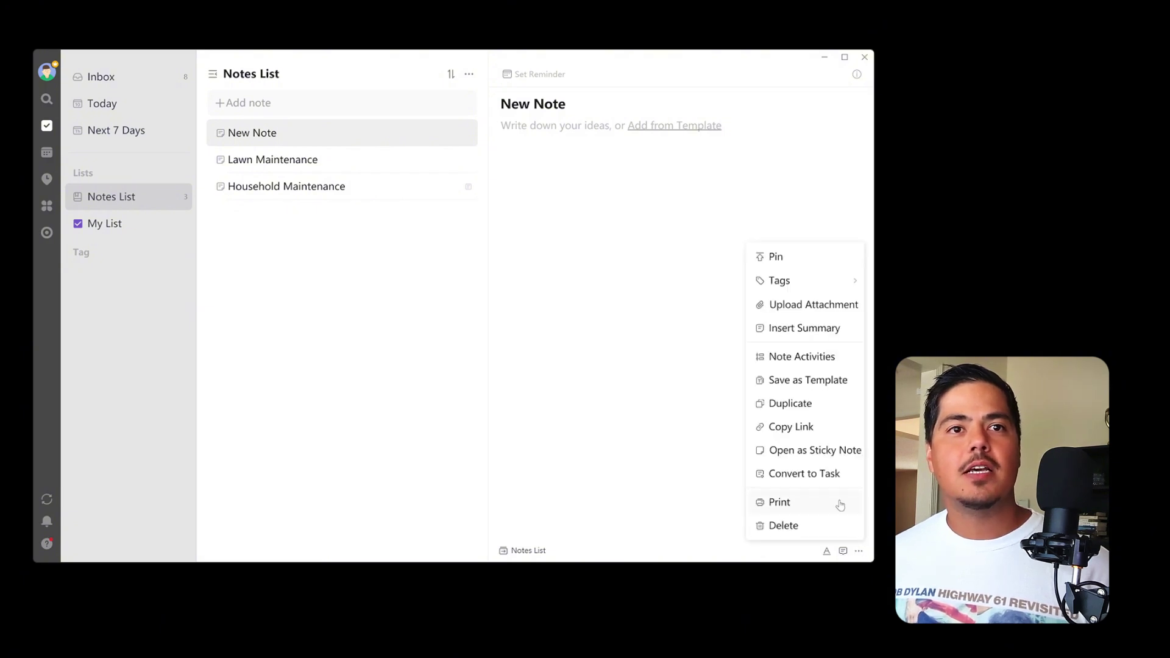
{"action": "mouse_move", "coordinate": [802, 279]}
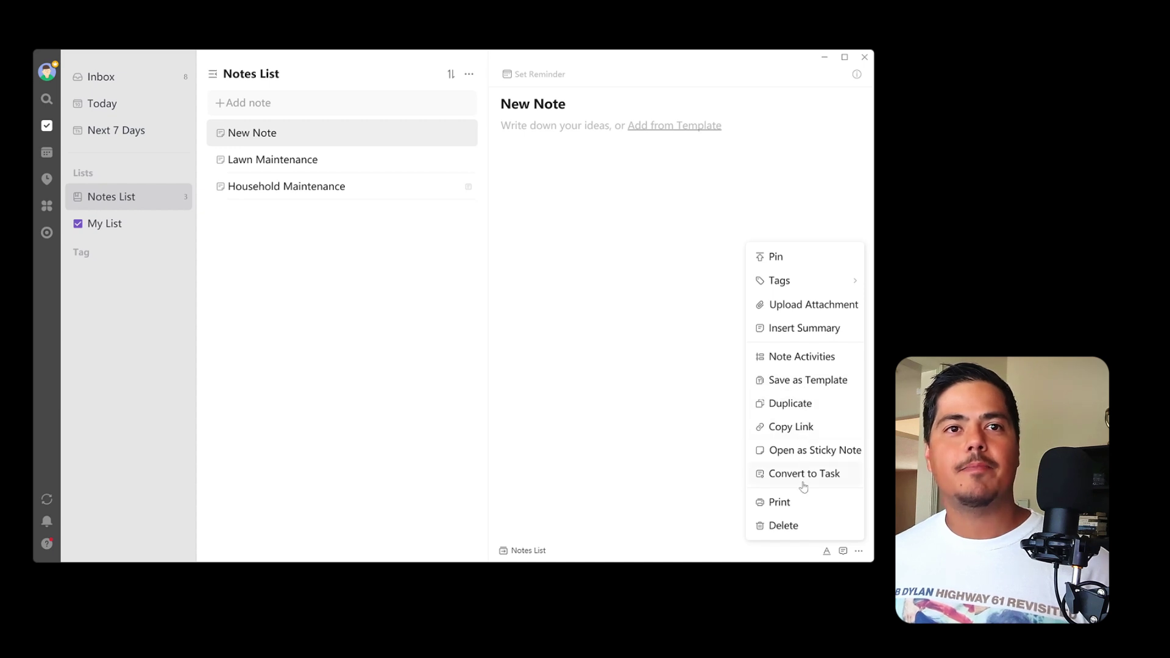
Insert a linked task/note reference to Lawn Maintenance in the body of New Note using the slash command.
{"action": "left_click", "coordinate": [579, 173]}
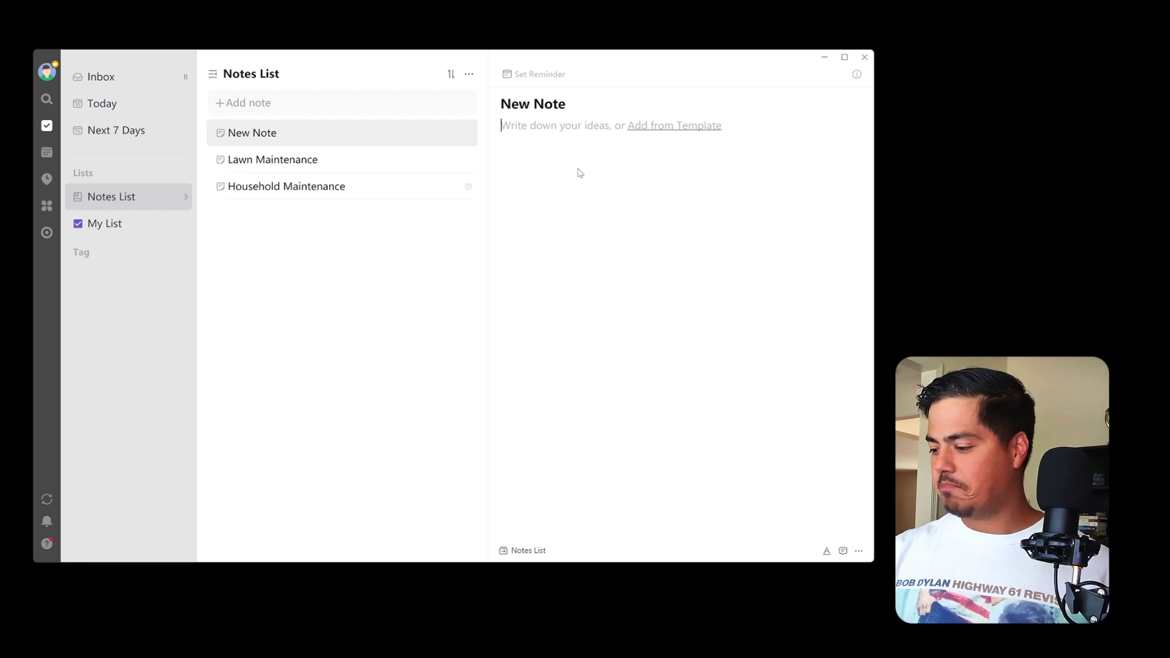
{"action": "type", "text": "/"}
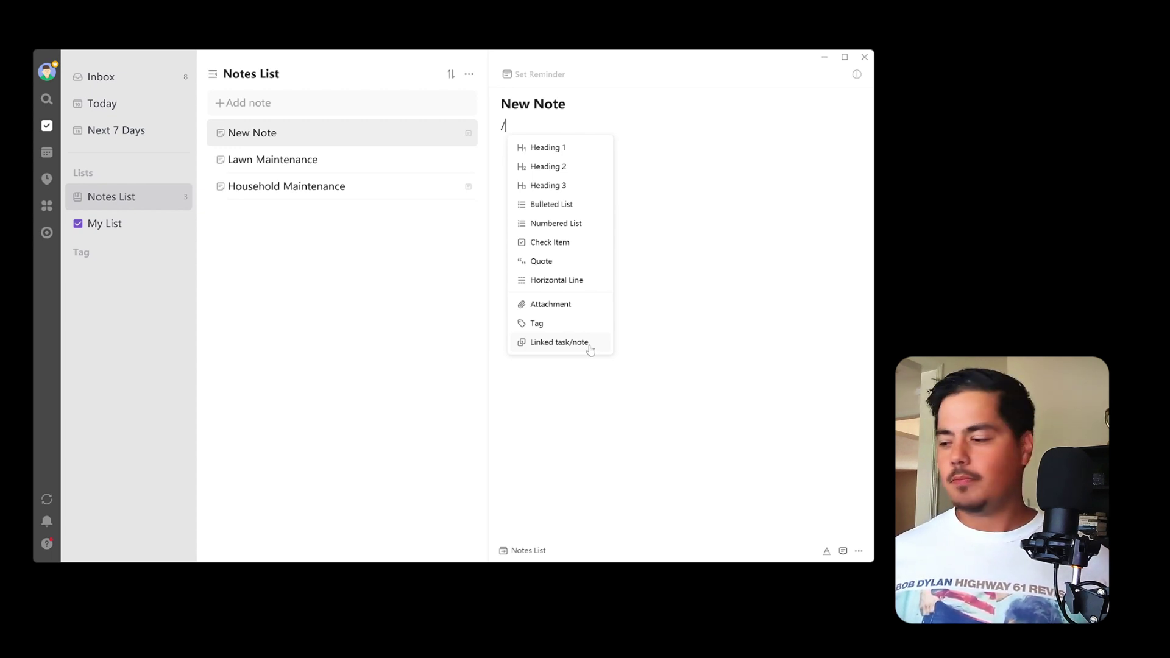
{"action": "left_click", "coordinate": [558, 342]}
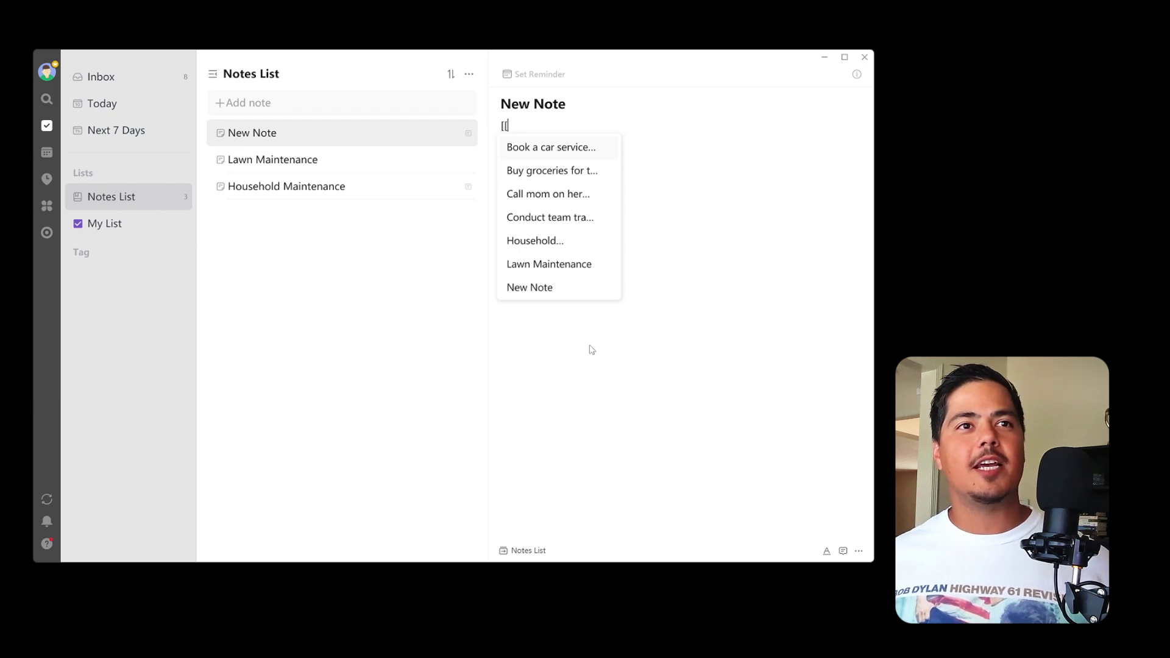
{"action": "left_click", "coordinate": [557, 272]}
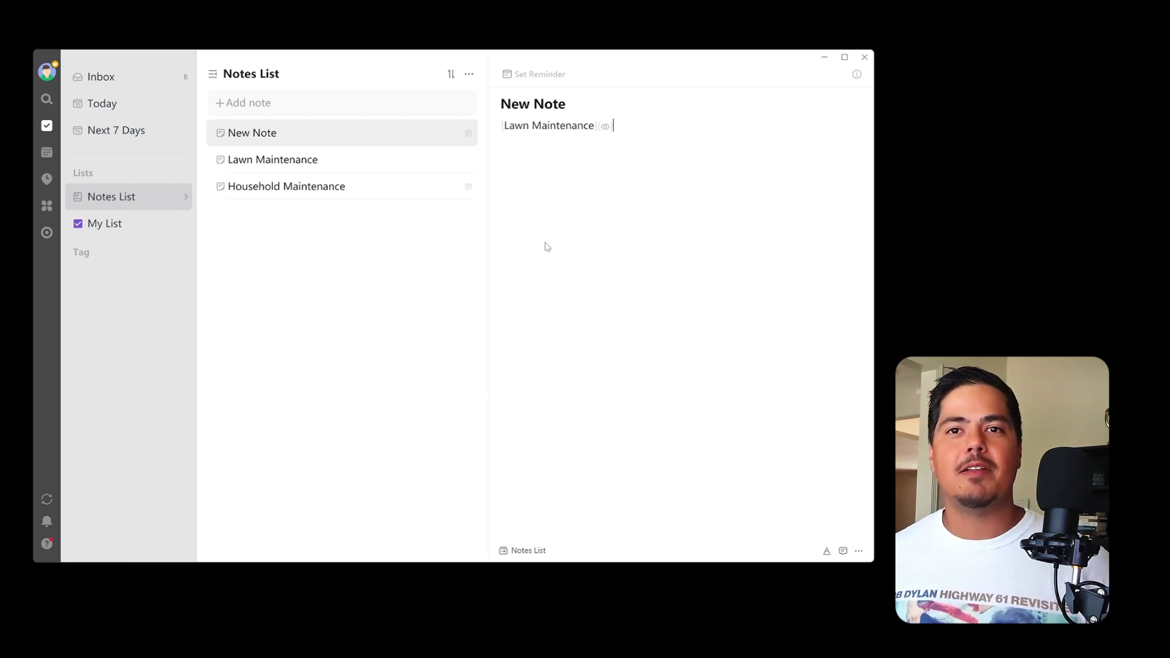
Open the Shortcuts settings and look through the General, Global Action, Task and Edit Tasks shortcuts.
{"action": "left_click", "coordinate": [48, 73]}
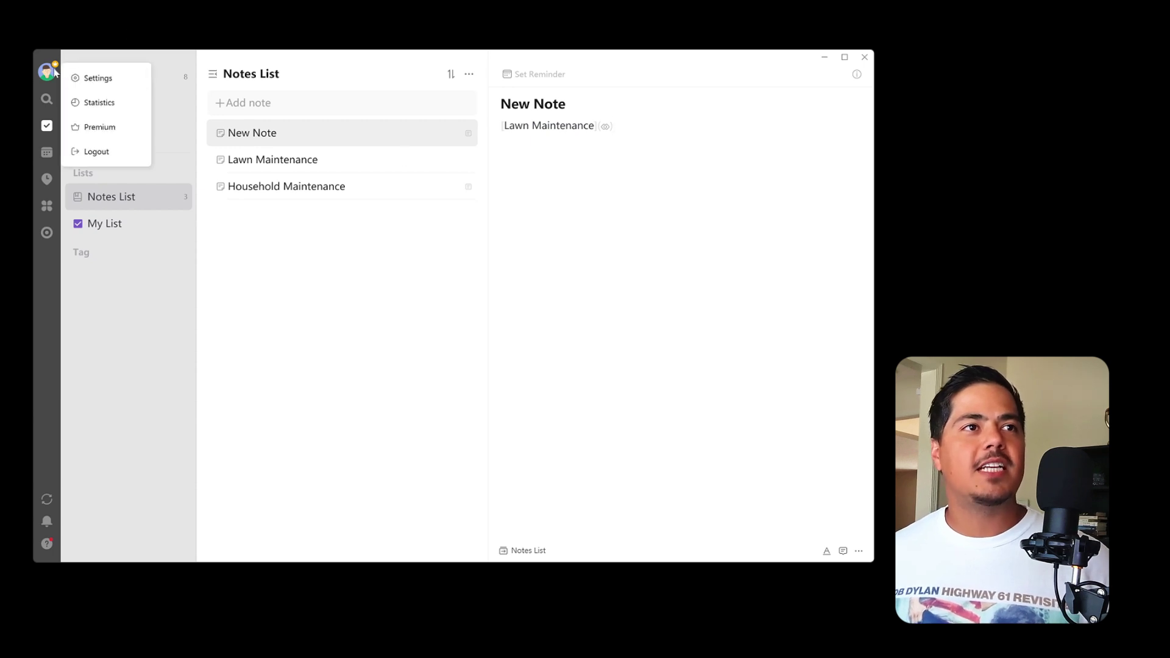
{"action": "left_click", "coordinate": [94, 81]}
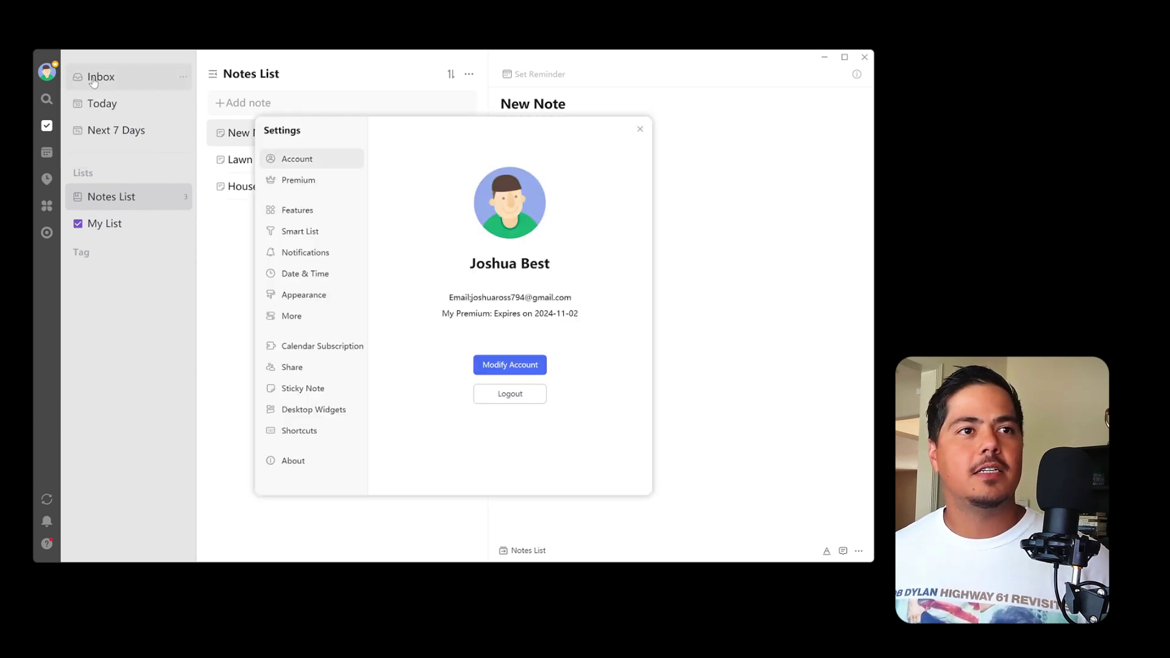
{"action": "left_click", "coordinate": [324, 436]}
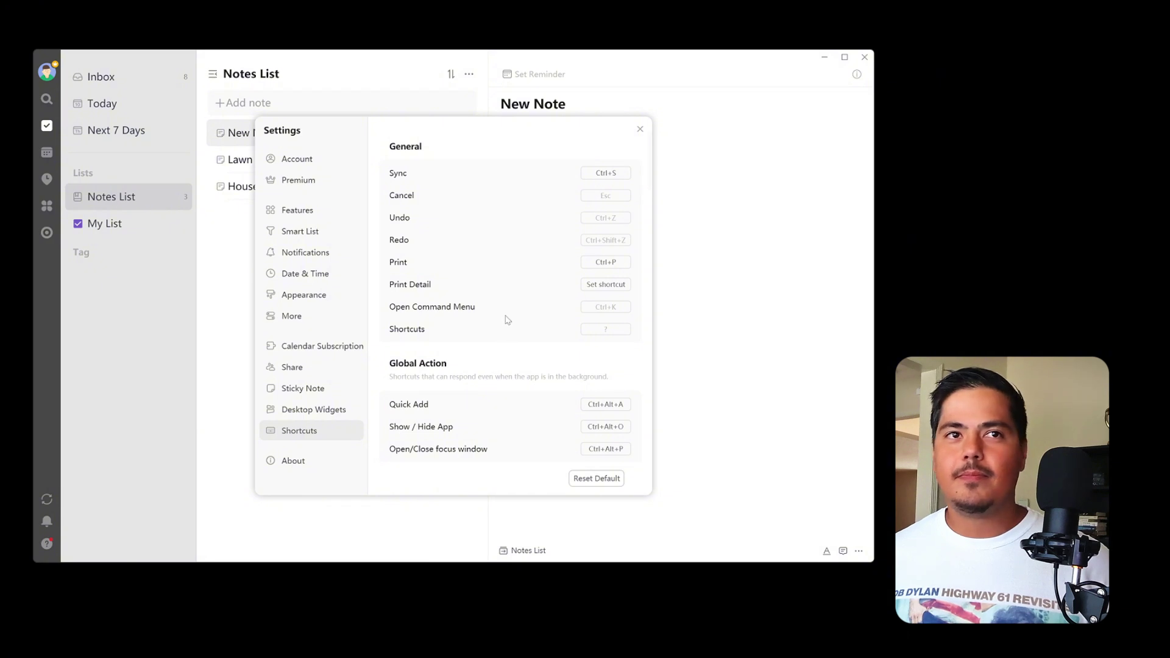
{"action": "scroll", "coordinate": [508, 282], "scroll_direction": "down", "scroll_amount": 1}
{"action": "scroll", "coordinate": [508, 282], "scroll_direction": "down", "scroll_amount": 4}
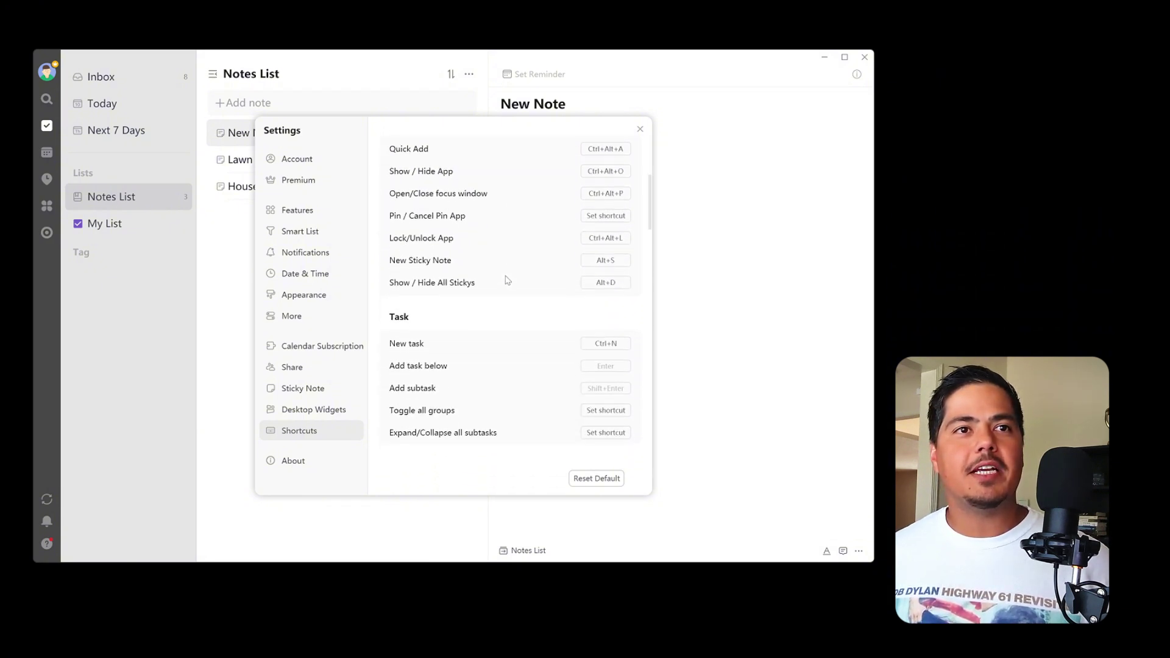
{"action": "scroll", "coordinate": [507, 279], "scroll_direction": "down", "scroll_amount": 5}
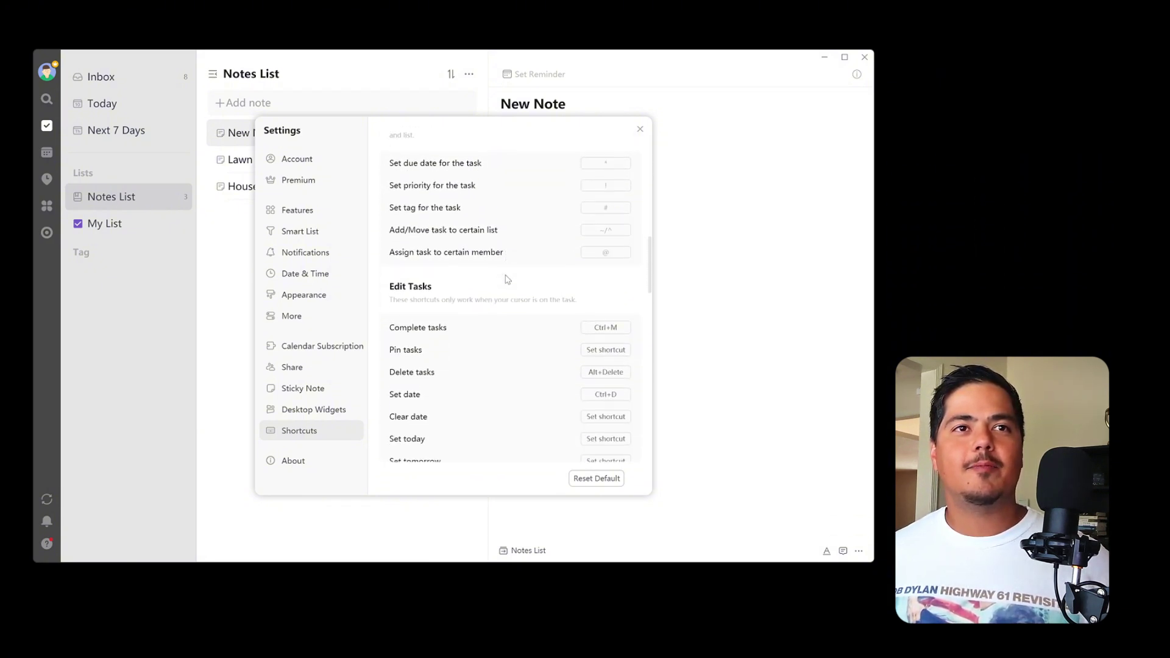
{"action": "scroll", "coordinate": [508, 279], "scroll_direction": "down", "scroll_amount": 1}
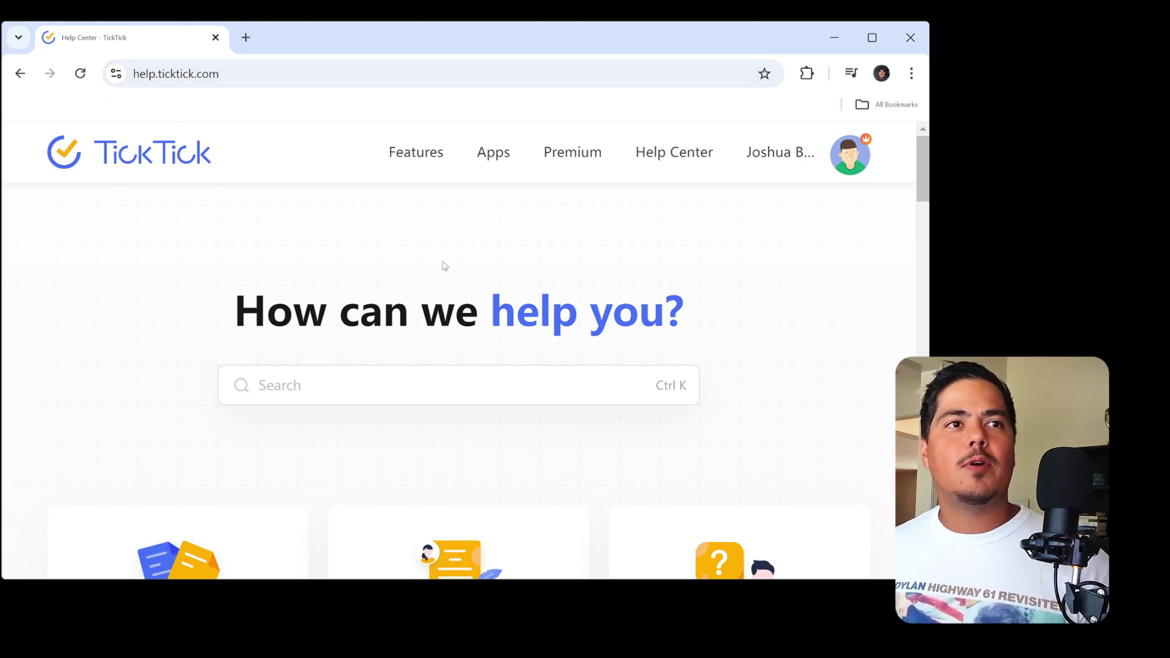
In the browser's TickTick Help Center, open the Task Details and Editing article from the Feature Guide's Task section.
{"action": "scroll", "coordinate": [447, 286], "scroll_direction": "down", "scroll_amount": 7}
{"action": "scroll", "coordinate": [447, 286], "scroll_direction": "down", "scroll_amount": 8}
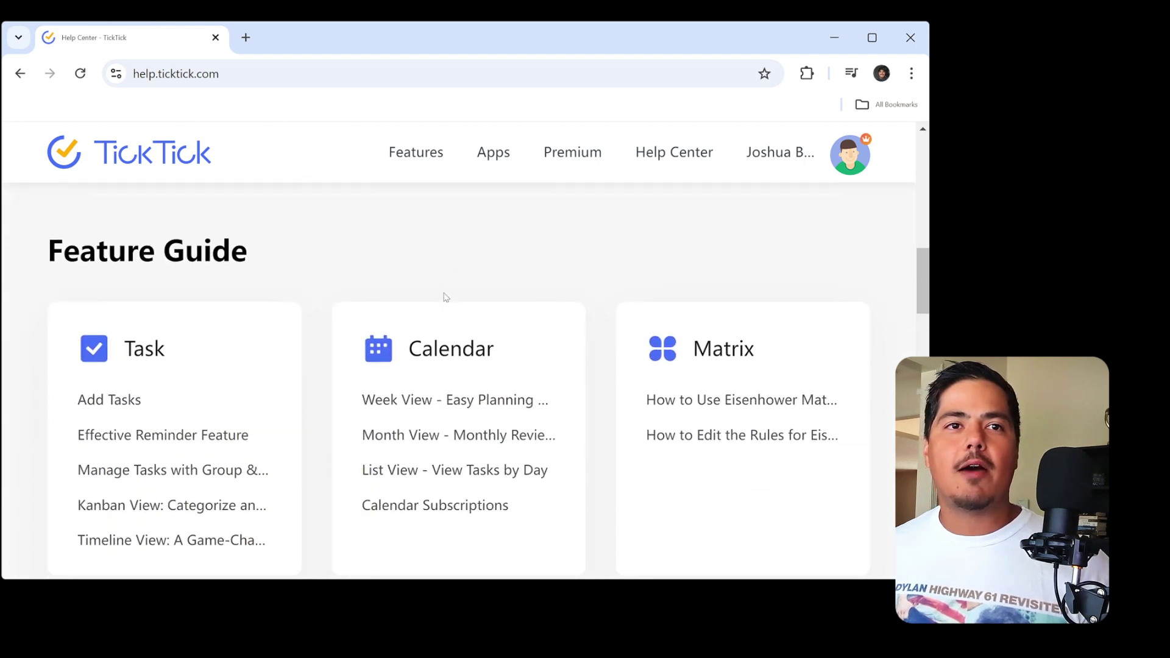
{"action": "scroll", "coordinate": [444, 297], "scroll_direction": "down", "scroll_amount": 7}
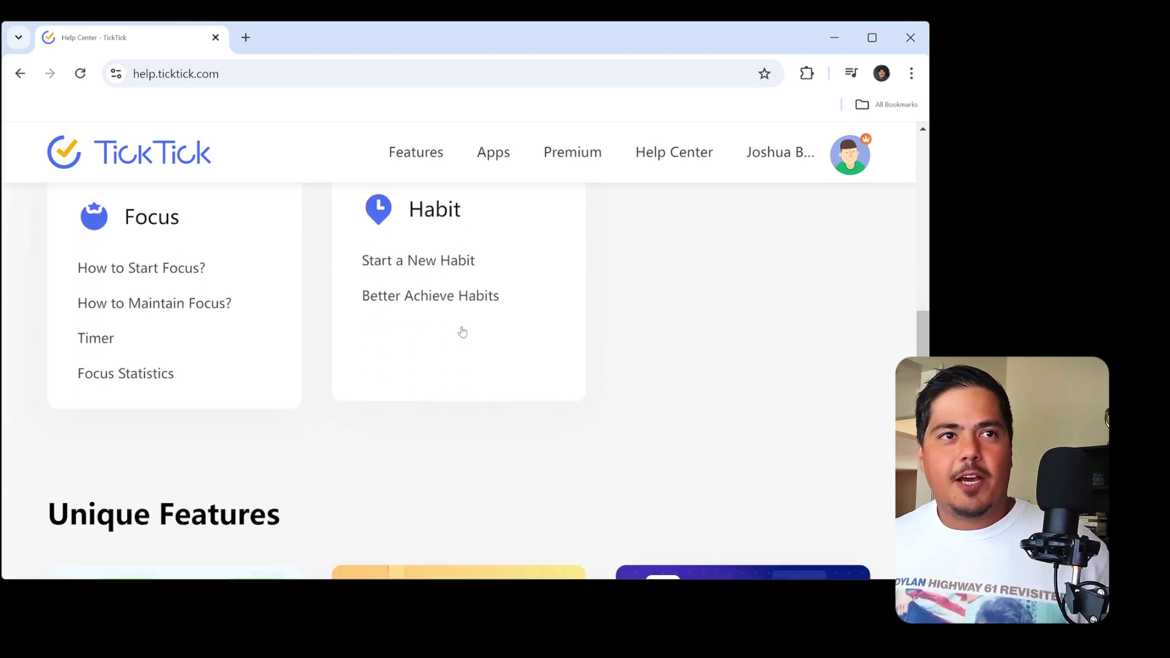
{"action": "scroll", "coordinate": [575, 352], "scroll_direction": "up", "scroll_amount": 9}
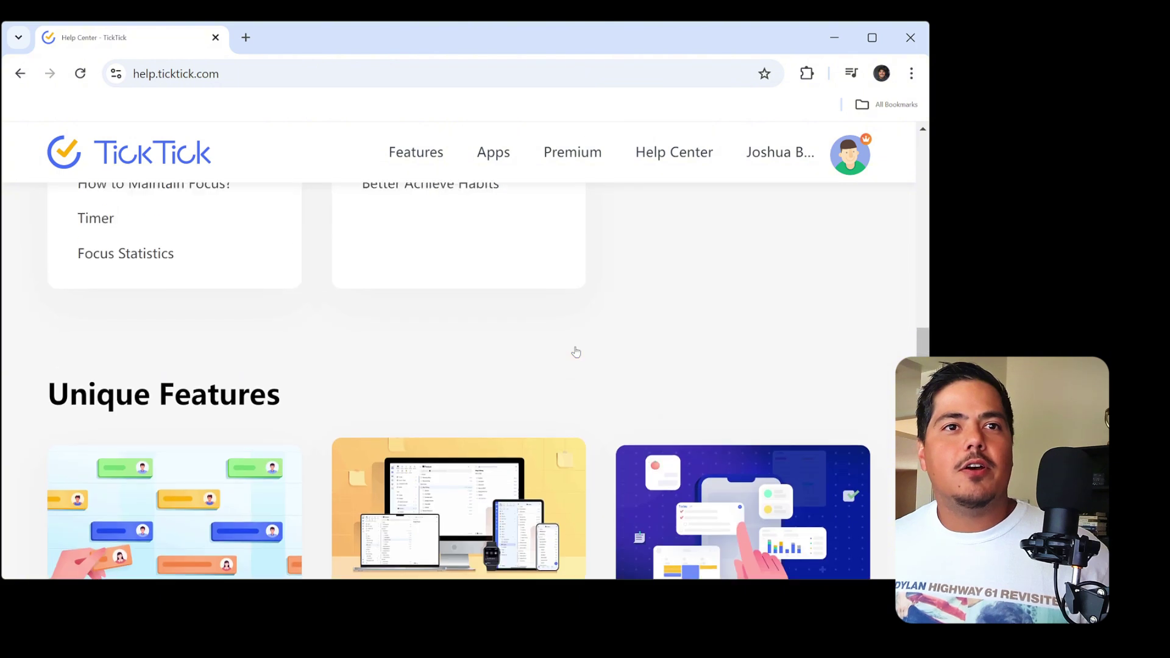
{"action": "scroll", "coordinate": [576, 353], "scroll_direction": "up", "scroll_amount": 1}
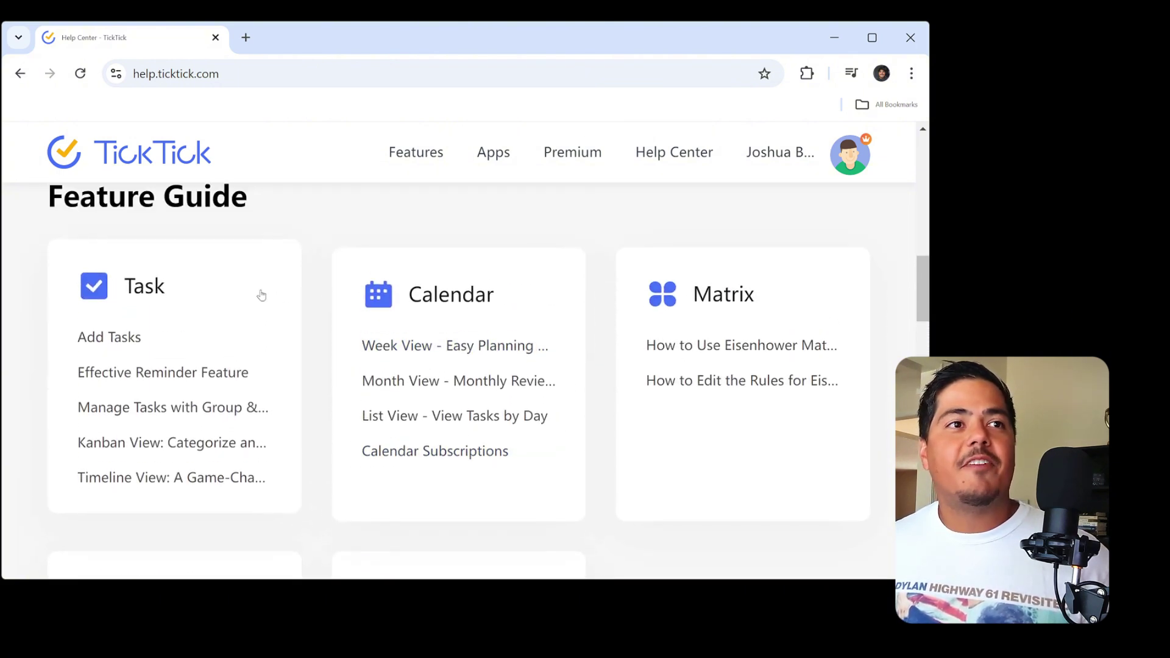
{"action": "left_click", "coordinate": [189, 293]}
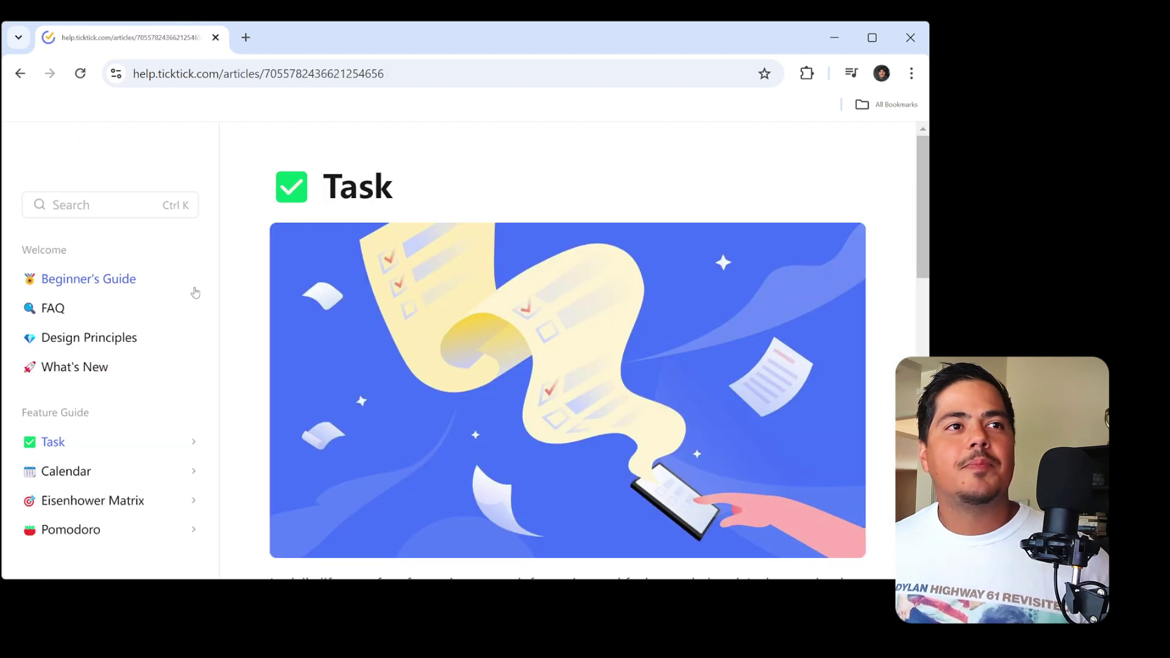
{"action": "left_click", "coordinate": [194, 375]}
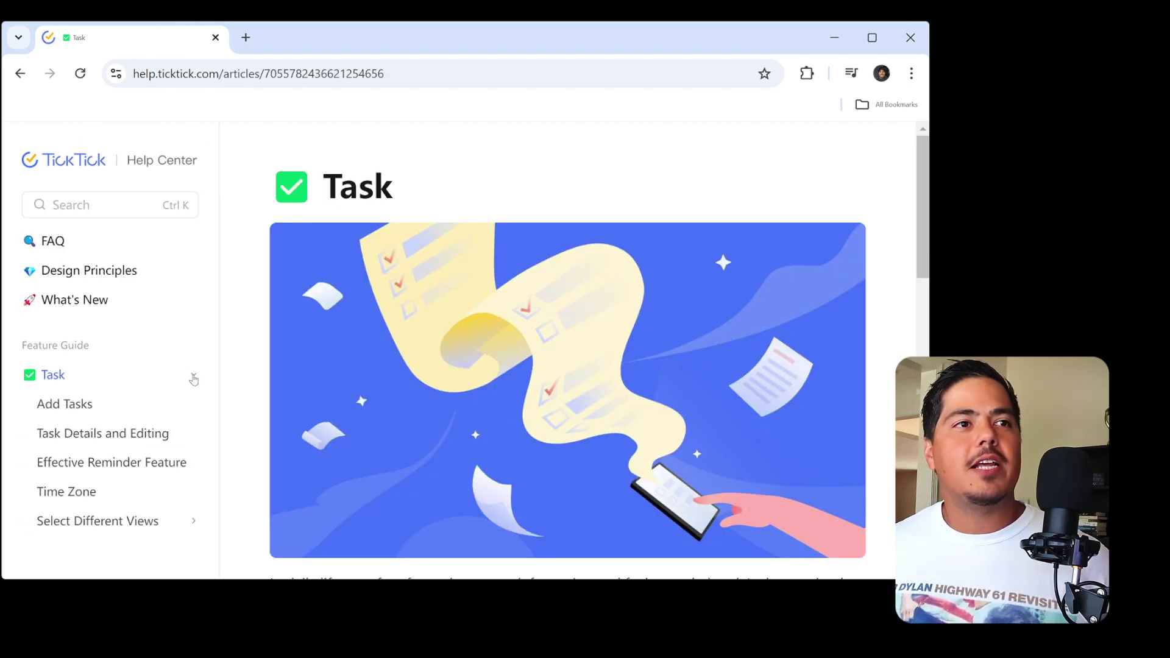
{"action": "left_click", "coordinate": [147, 437]}
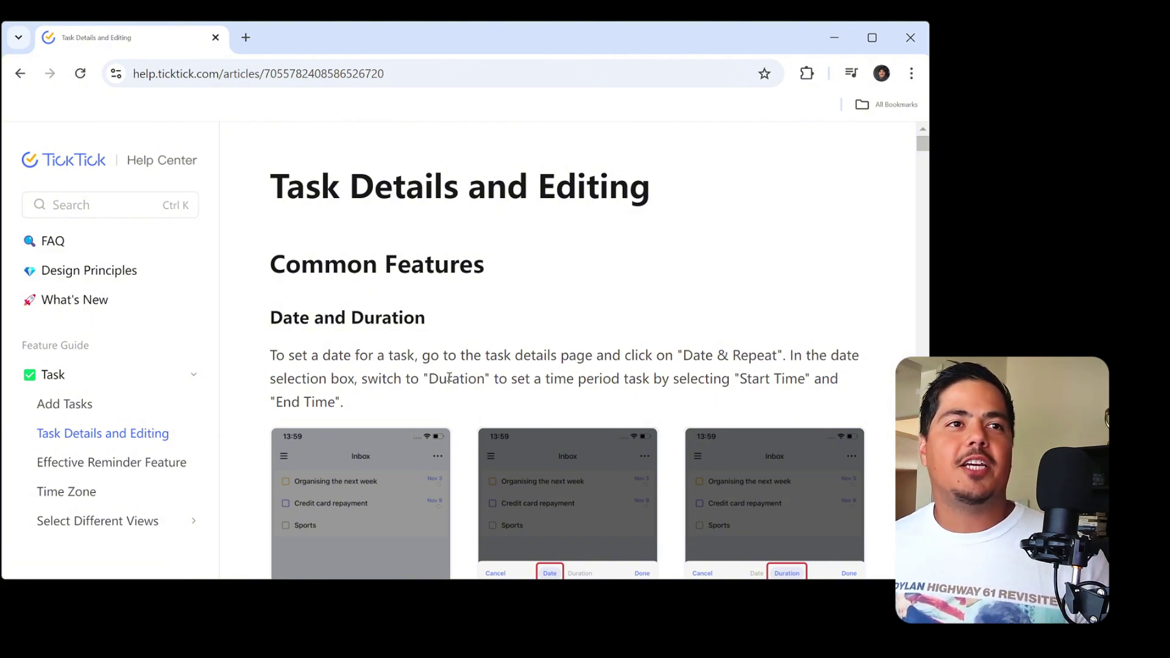
Examine the article's Body (Style and Markdown) section for desktop text formatting and the '/' insert options.
{"action": "scroll", "coordinate": [449, 378], "scroll_direction": "down", "scroll_amount": 2}
{"action": "scroll", "coordinate": [412, 275], "scroll_direction": "down", "scroll_amount": 2}
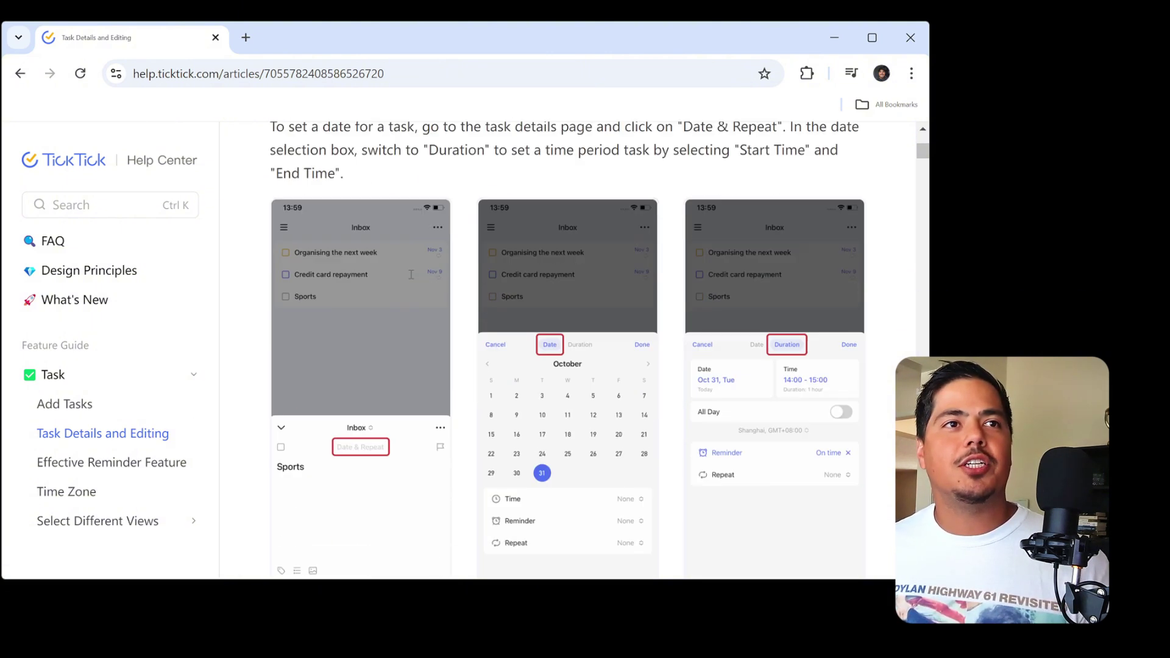
{"action": "scroll", "coordinate": [411, 274], "scroll_direction": "down", "scroll_amount": 12}
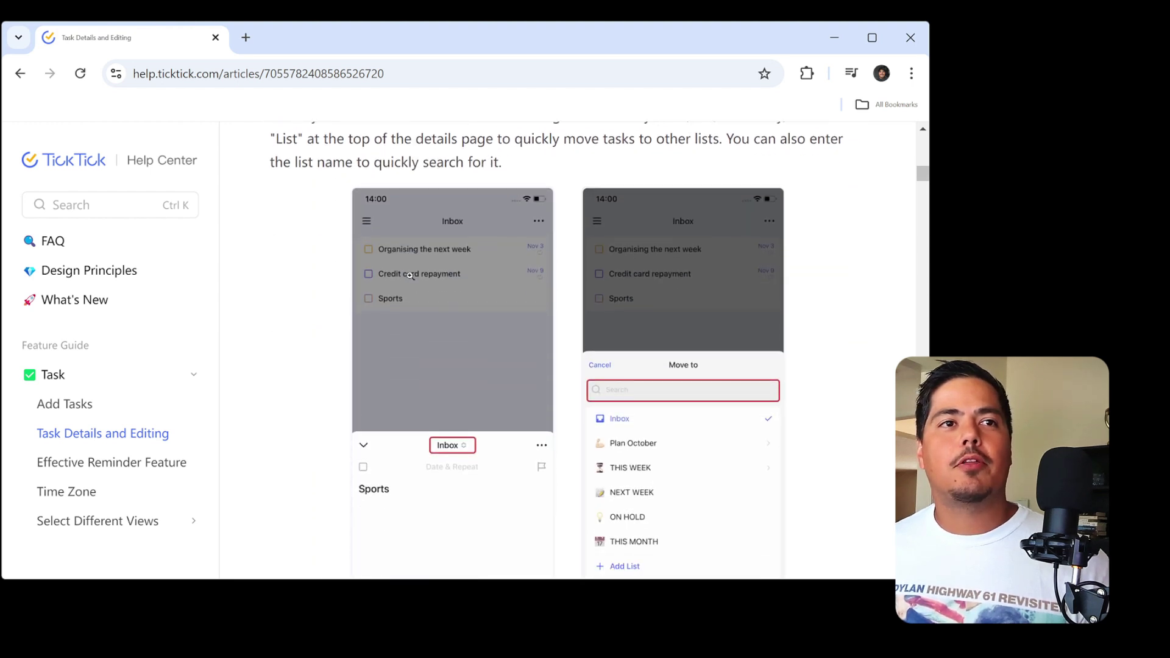
{"action": "scroll", "coordinate": [410, 275], "scroll_direction": "down", "scroll_amount": 15}
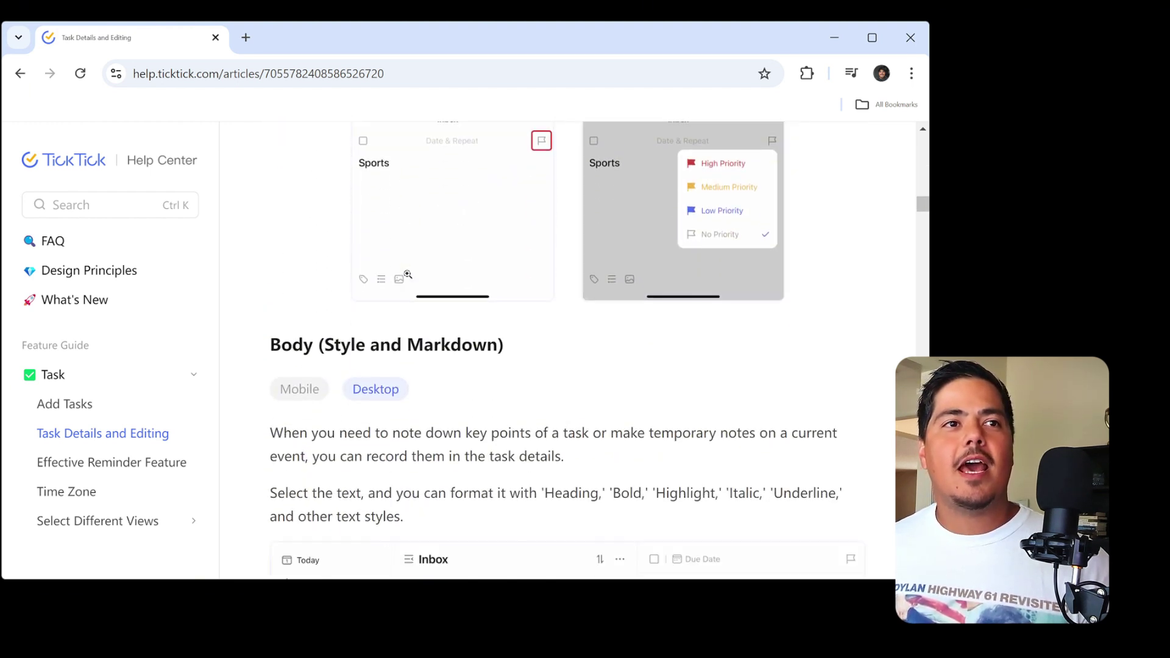
{"action": "scroll", "coordinate": [407, 275], "scroll_direction": "down", "scroll_amount": 3}
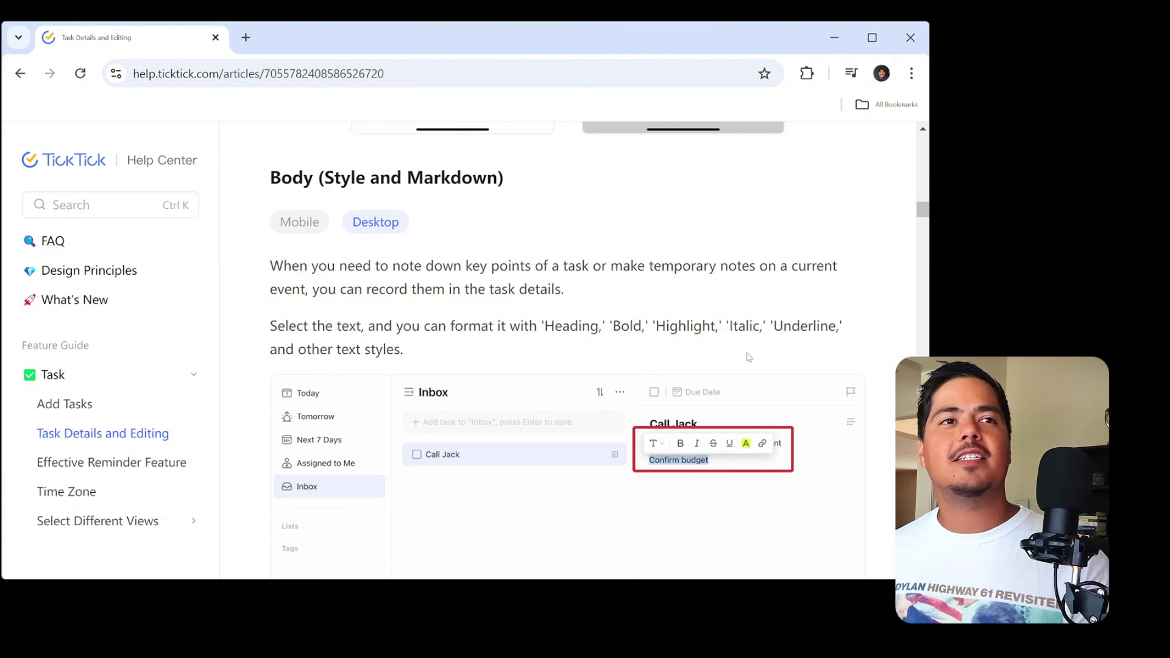
{"action": "scroll", "coordinate": [633, 317], "scroll_direction": "down", "scroll_amount": 6}
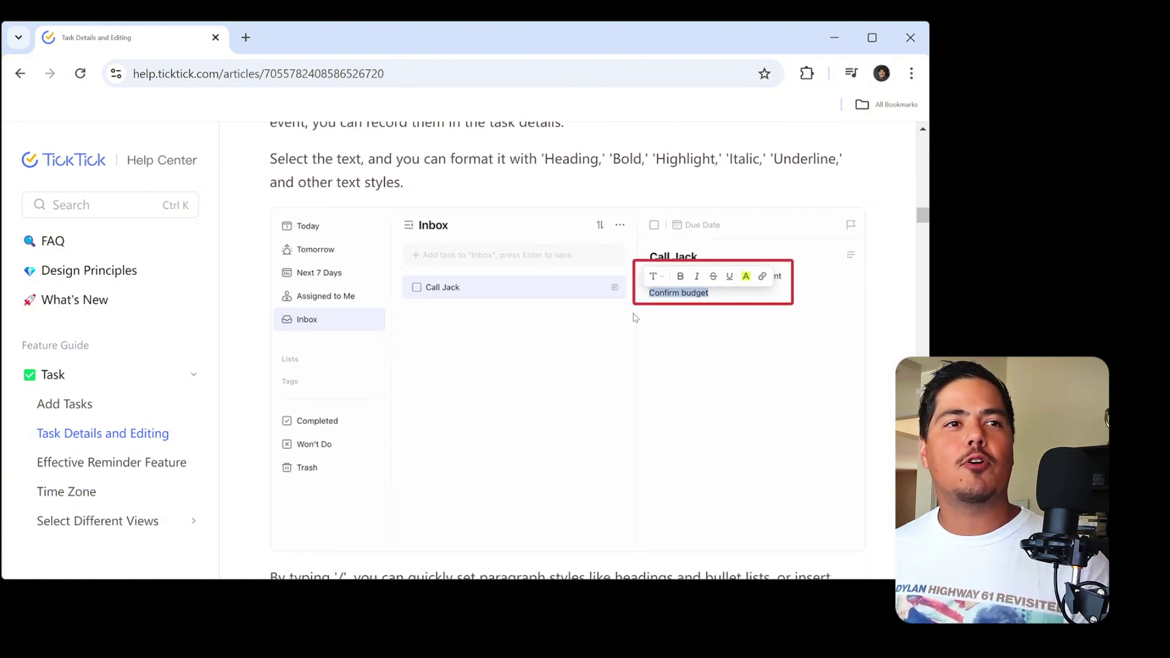
{"action": "scroll", "coordinate": [631, 319], "scroll_direction": "down", "scroll_amount": 3}
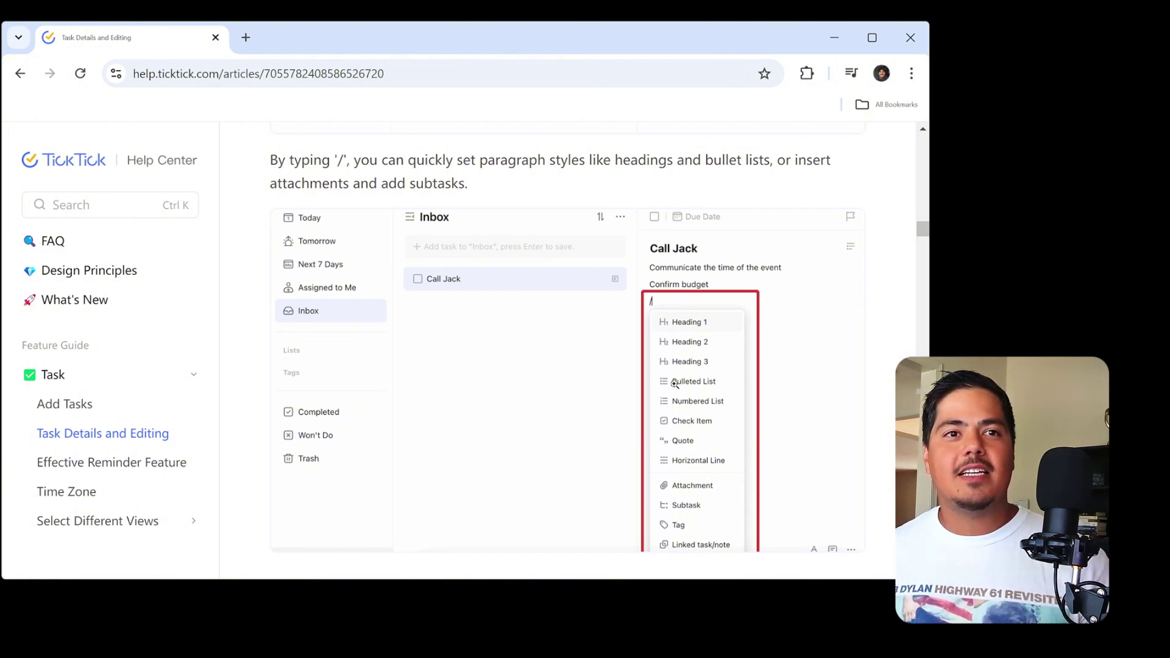
{"action": "scroll", "coordinate": [674, 384], "scroll_direction": "down", "scroll_amount": 1}
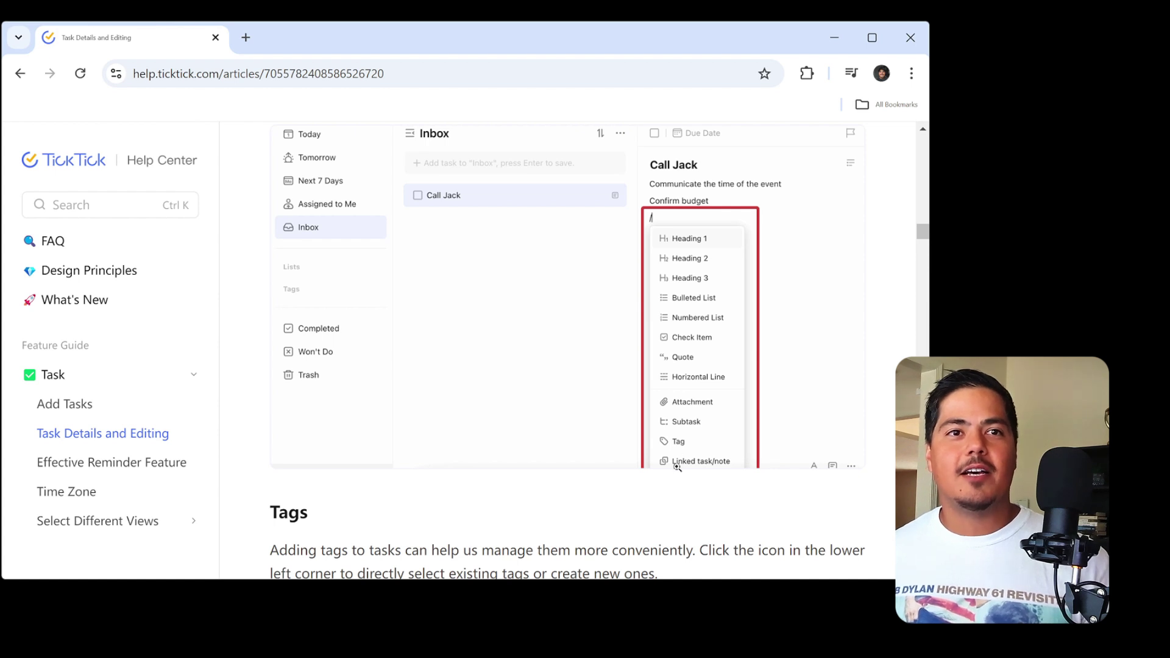